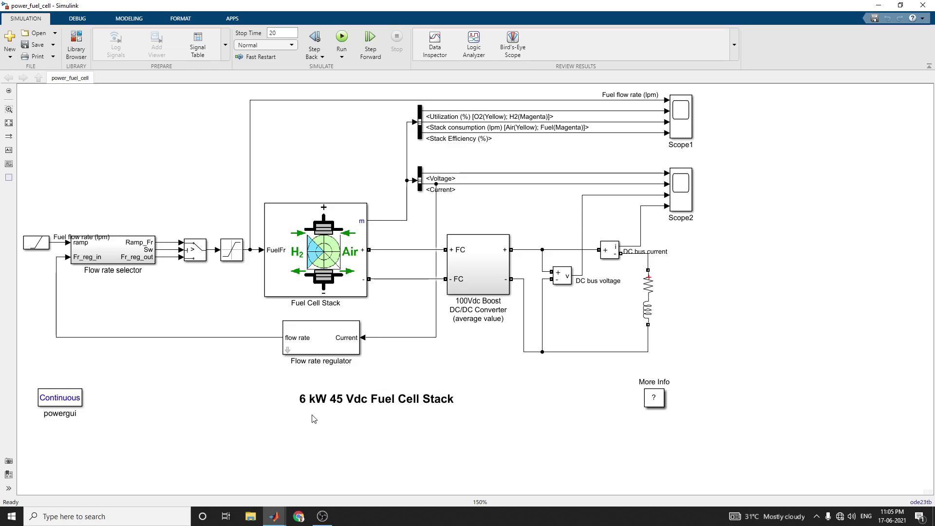
- Inspect the 6 kW 45 Vdc Fuel Cell Stack title and the Scope1 block on the diagram
left_click(370, 406)
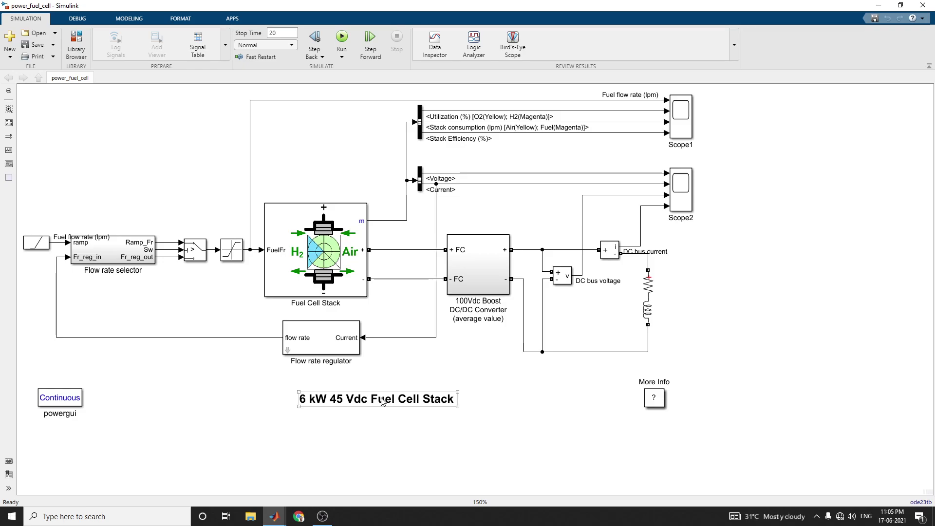
left_click(316, 446)
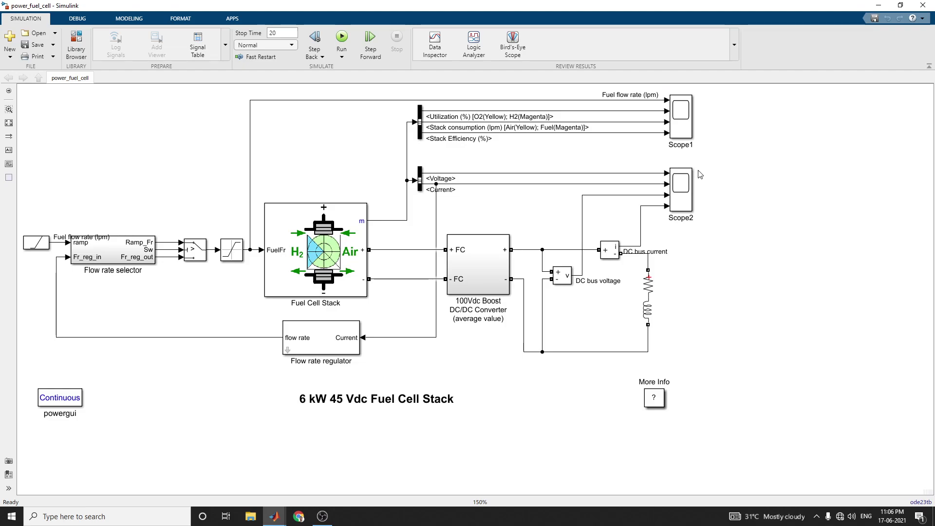
left_click(684, 136)
left_click(540, 154)
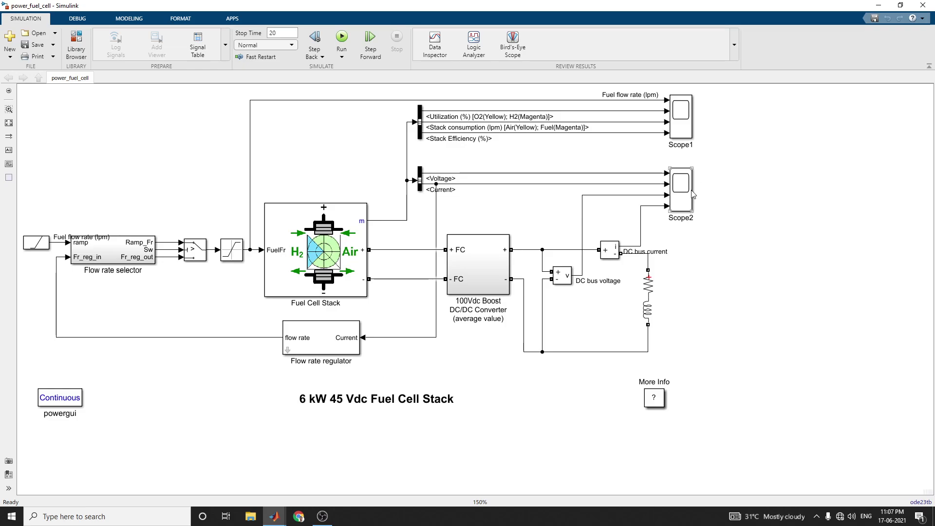
- Confirm the Fuel Cell Stack keeps the PEMFC - 6 kW - 45 Vdc preset at Detailed level, reviewing its variables and dynamics
double_click(299, 247)
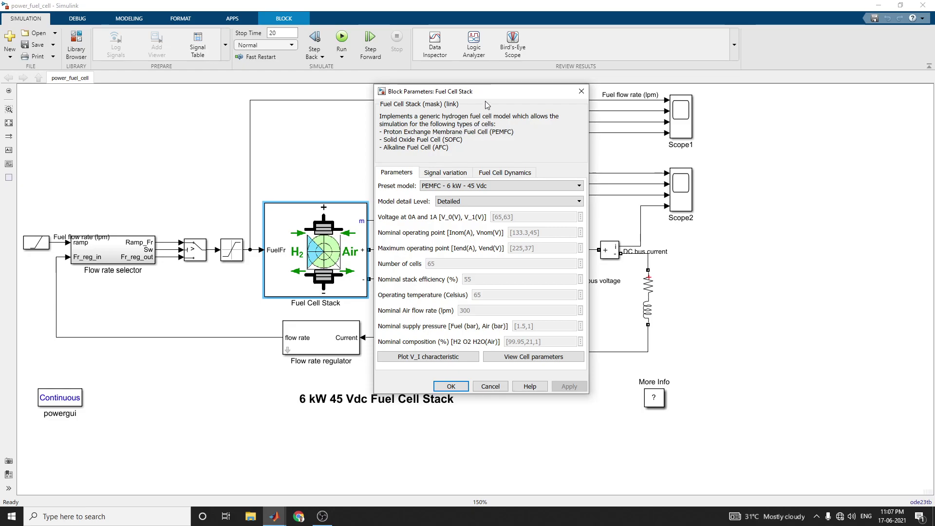
left_click_drag(485, 92, 573, 74)
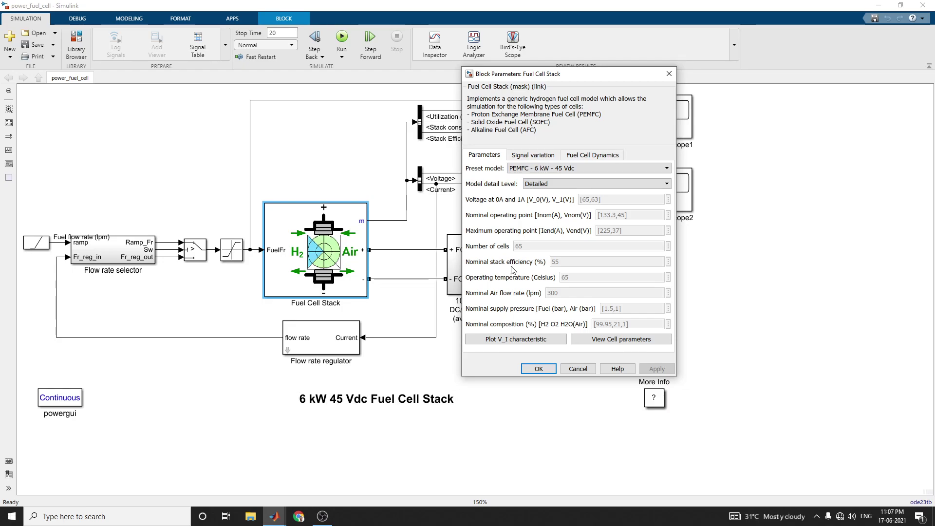
left_click(562, 171)
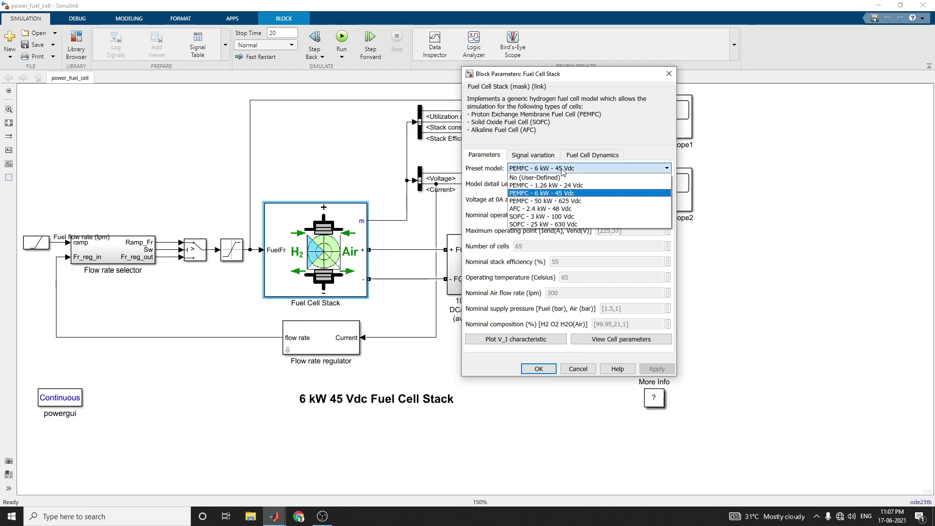
left_click(548, 194)
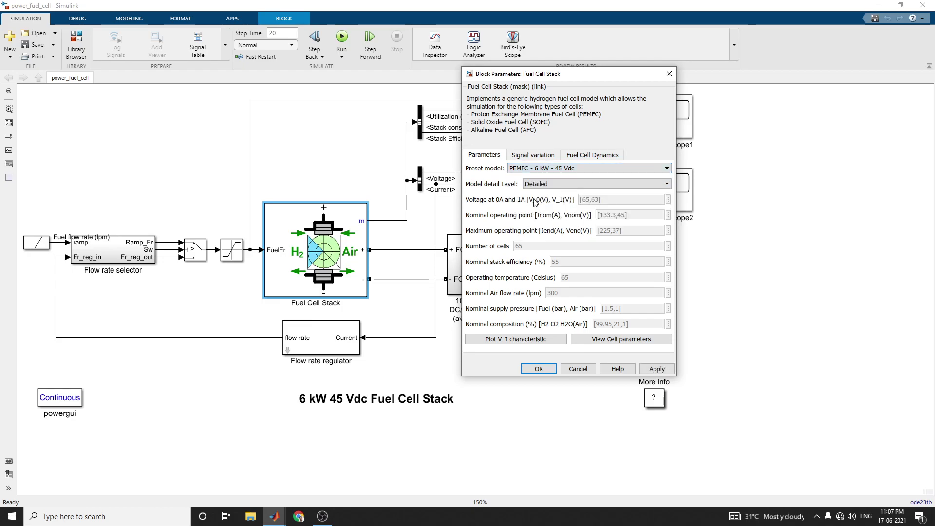
left_click(572, 185)
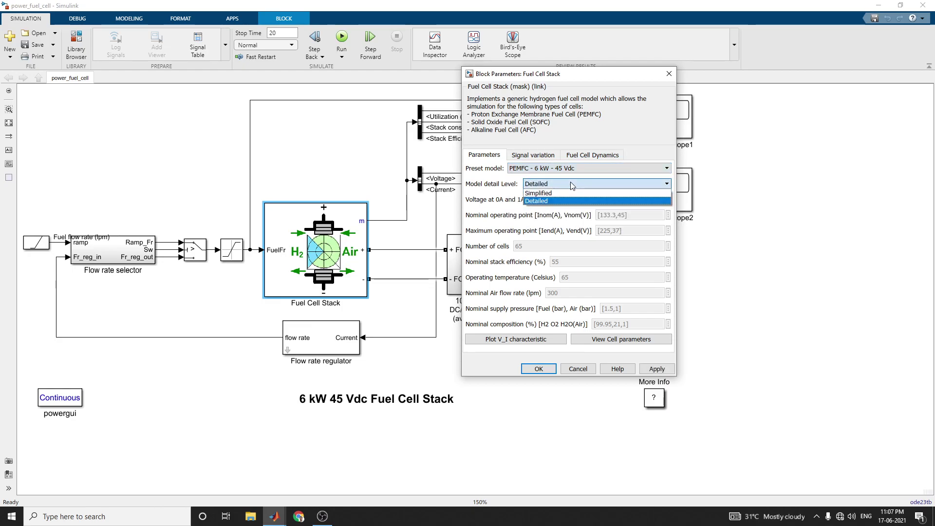
left_click(571, 183)
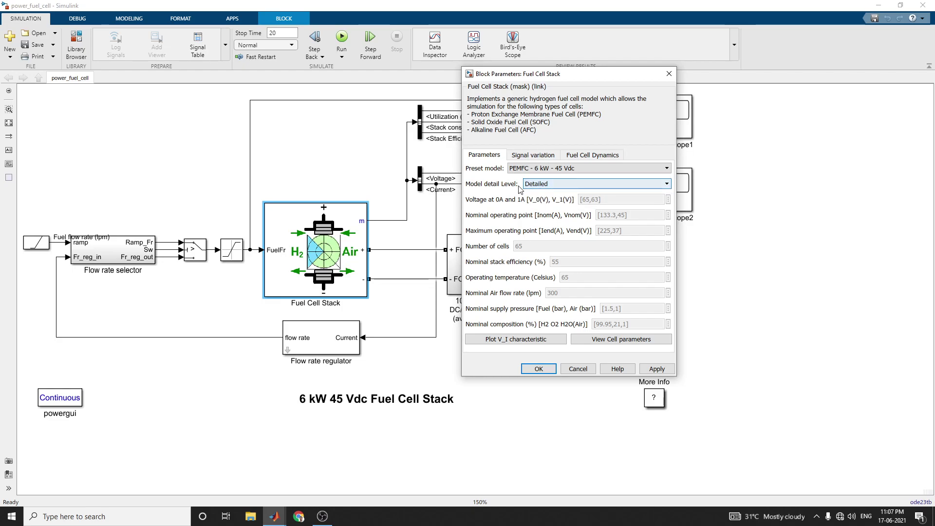
left_click(534, 157)
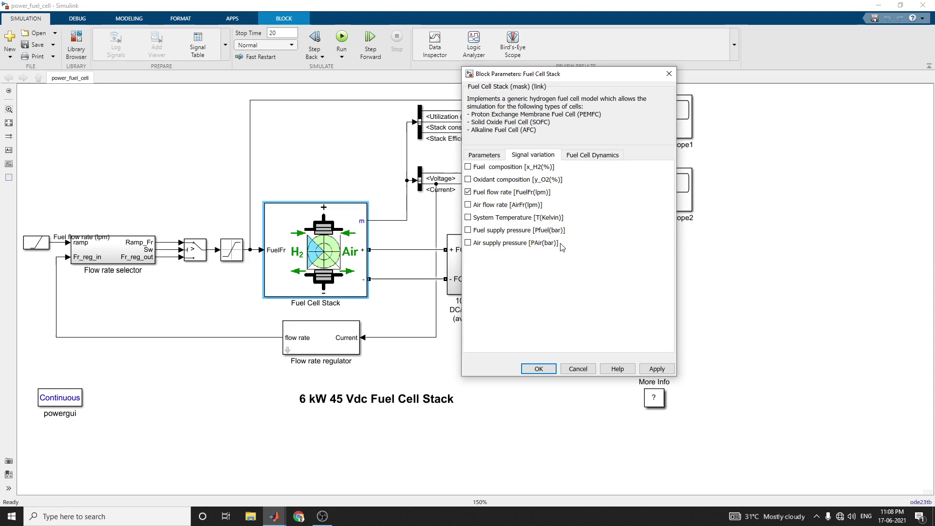
left_click(588, 160)
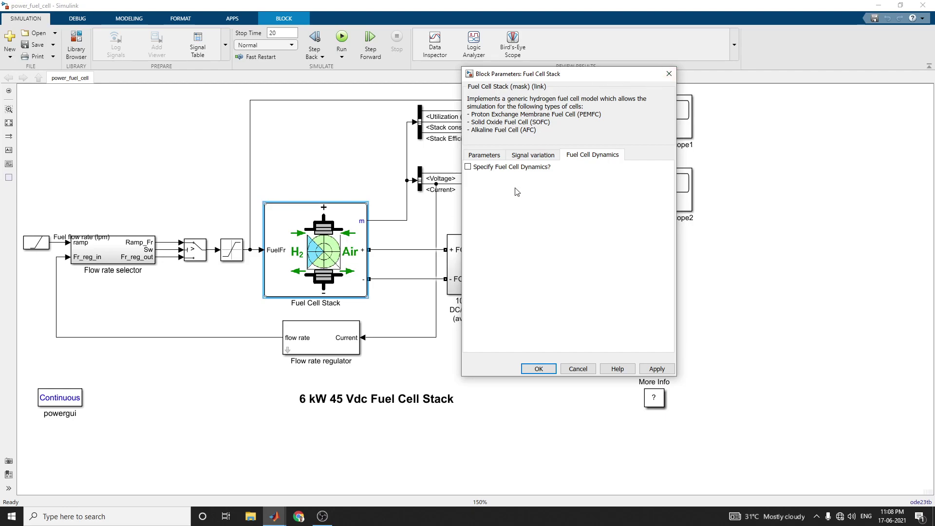
key("Escape")
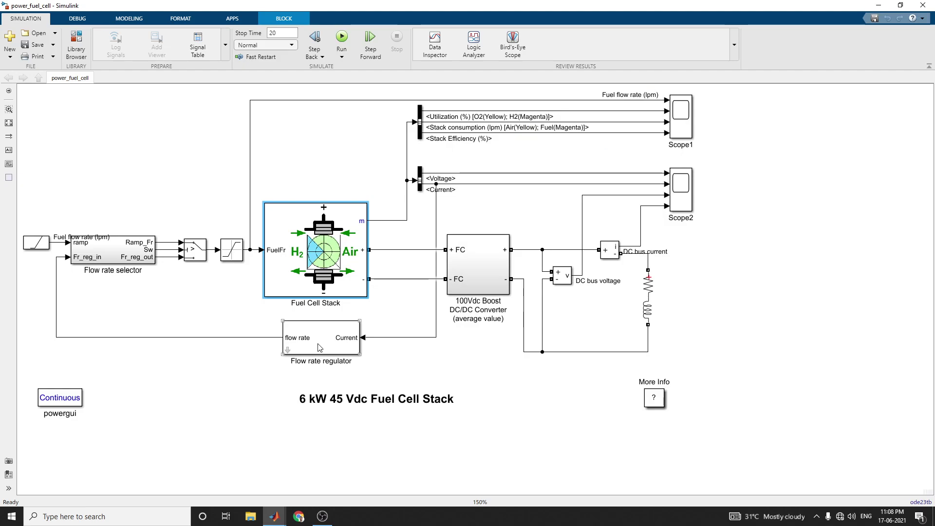
- Review the Flow rate regulator parameters and the boost DC/DC converter subsystem's Chopper and comparator blocks
left_click(320, 347)
double_click(320, 347)
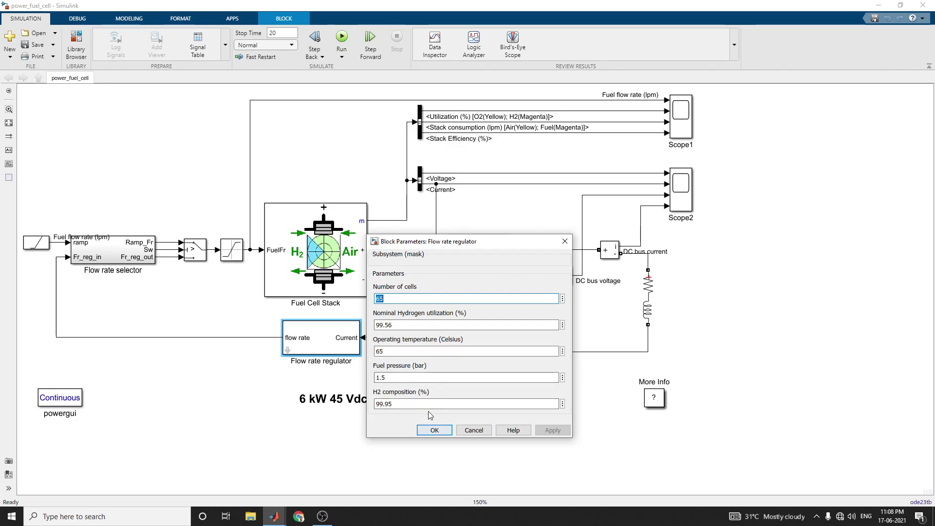
left_click(434, 430)
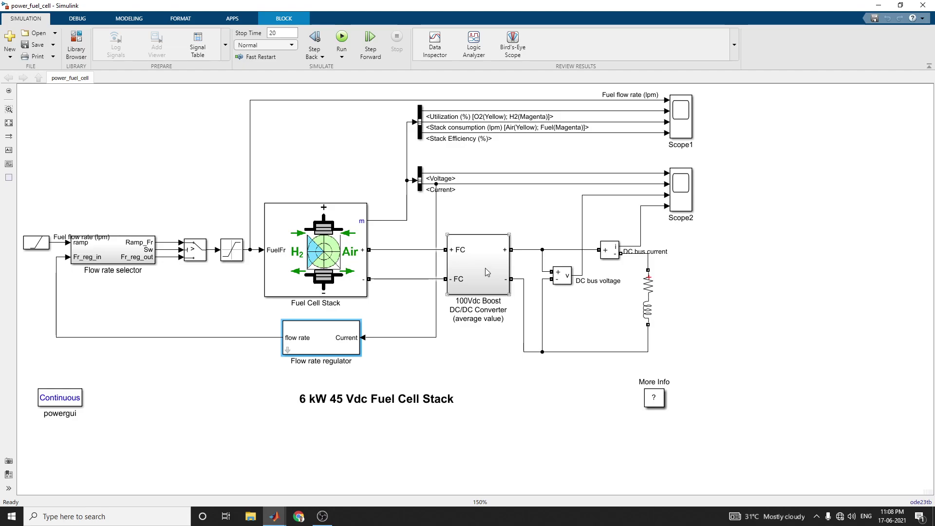
double_click(485, 271)
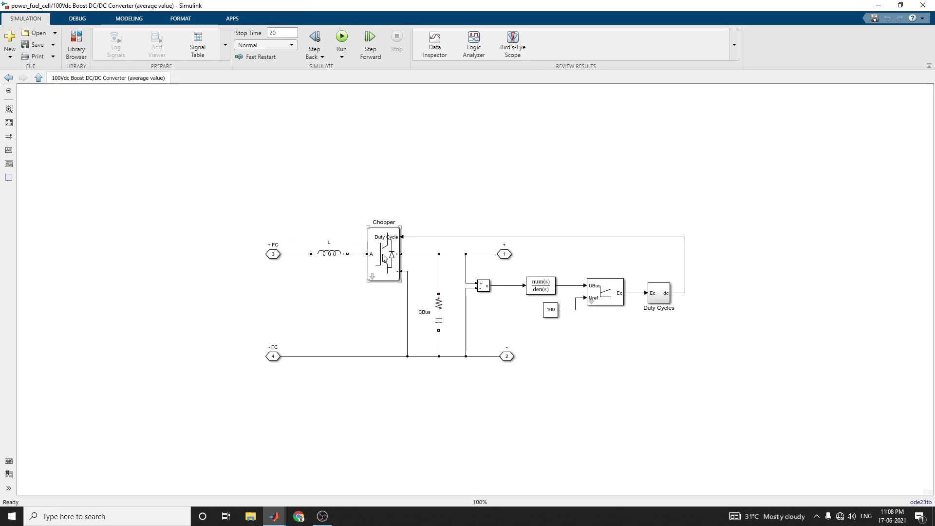
left_click(392, 251)
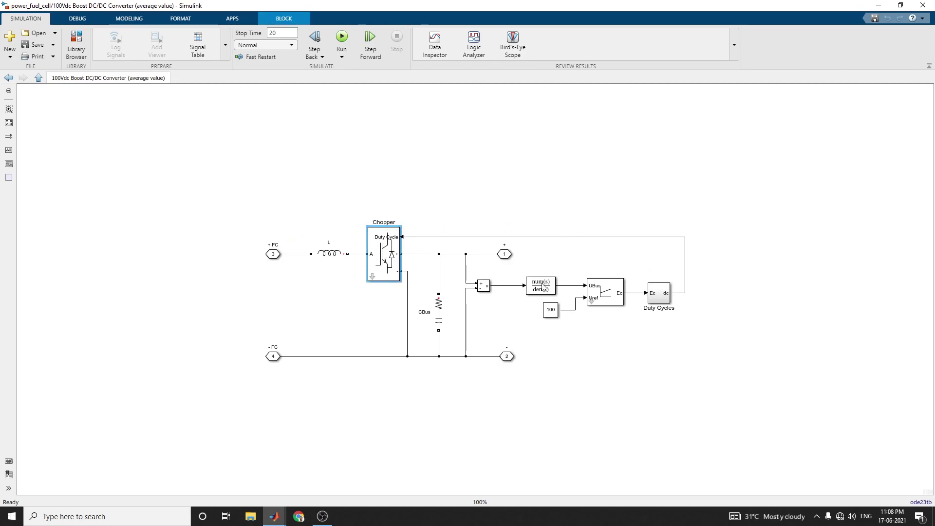
left_click(592, 290)
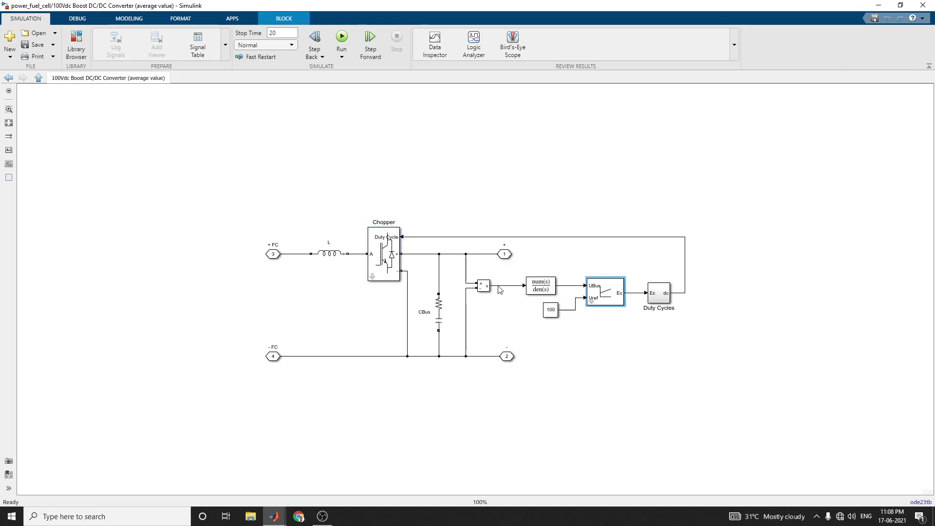
left_click(9, 78)
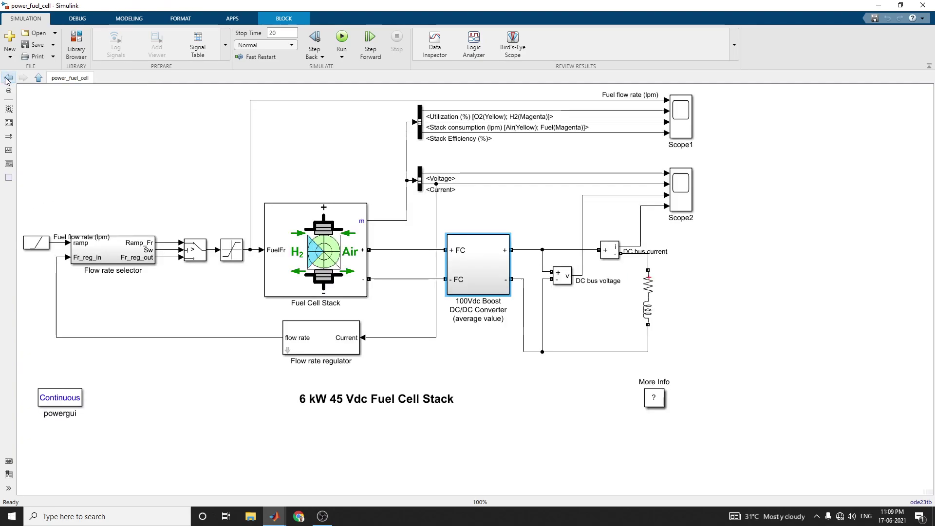
- Check the Flow rate selector subsystem, then run the 20 s simulation
double_click(103, 254)
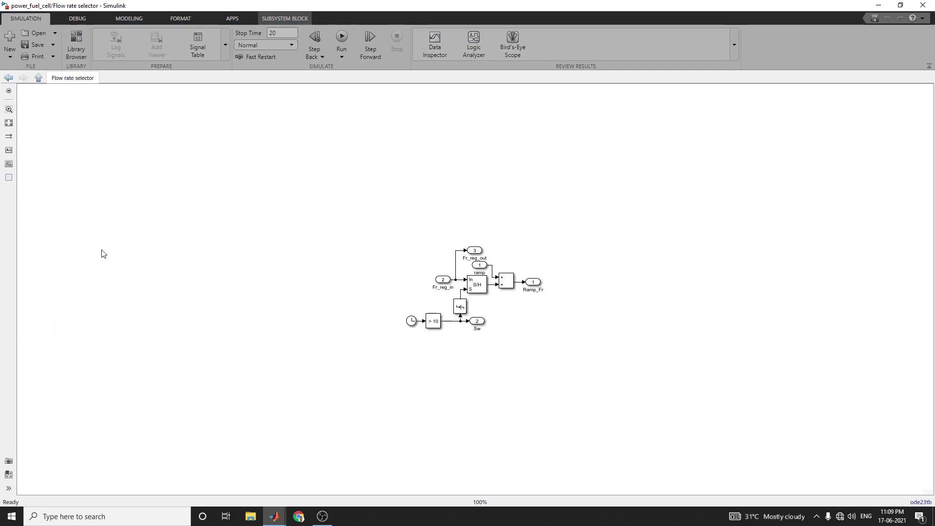
left_click(8, 77)
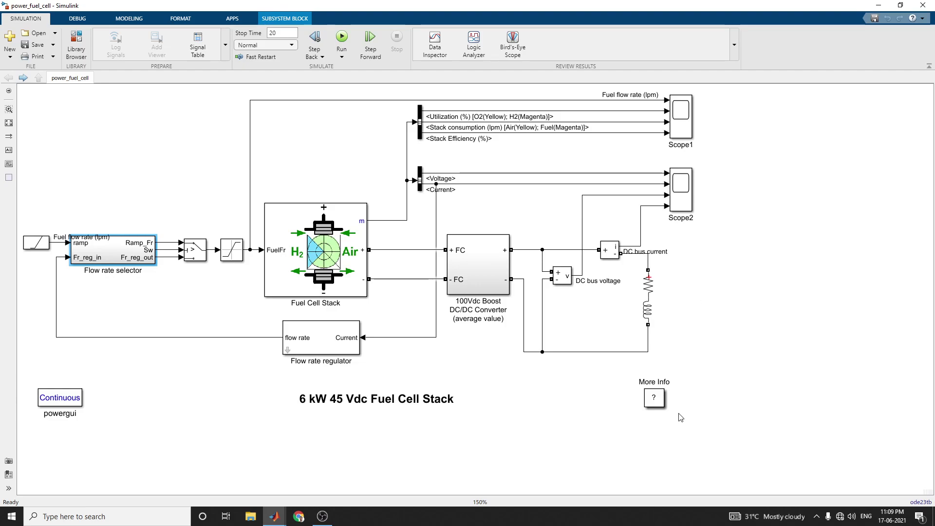
left_click(342, 39)
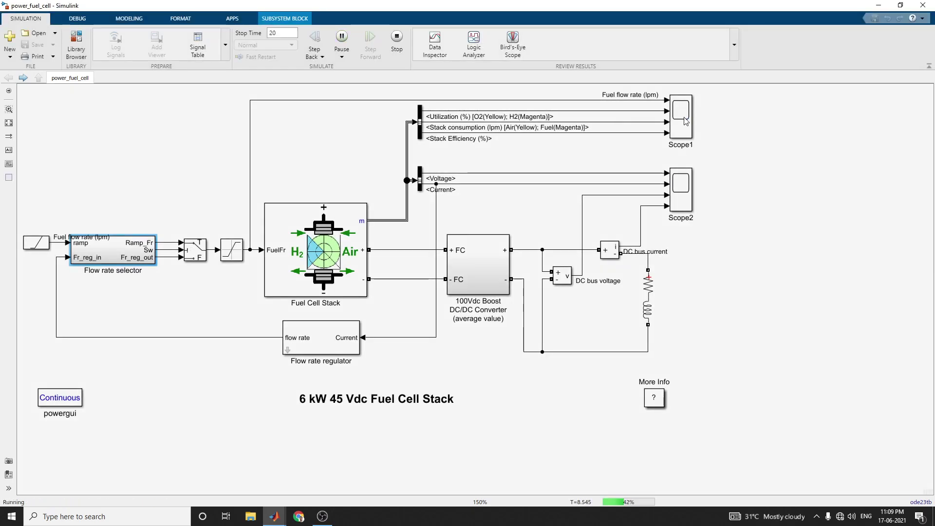
left_click(685, 121)
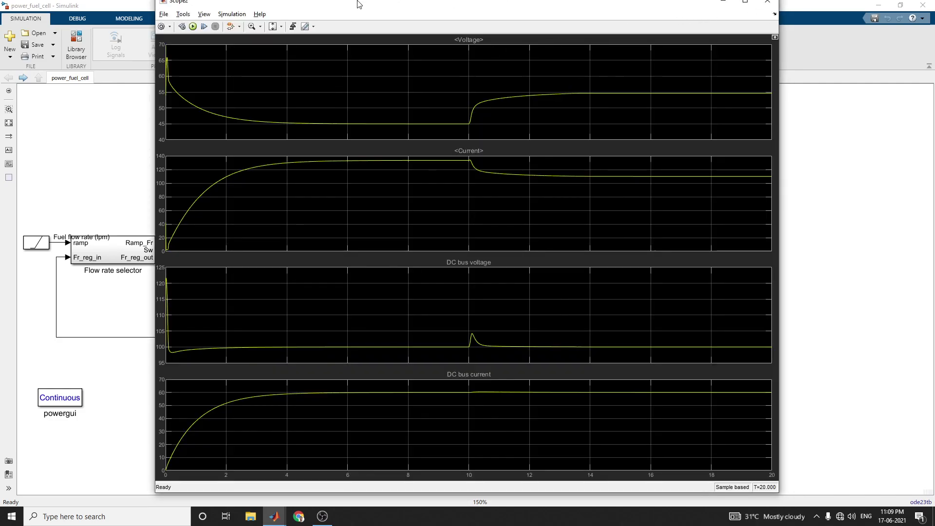
- Reposition both scope windows, autoscale Scope1's fuel flow, utilization, consumption and efficiency plots, then minimize it
left_click_drag(356, 4, 715, 91)
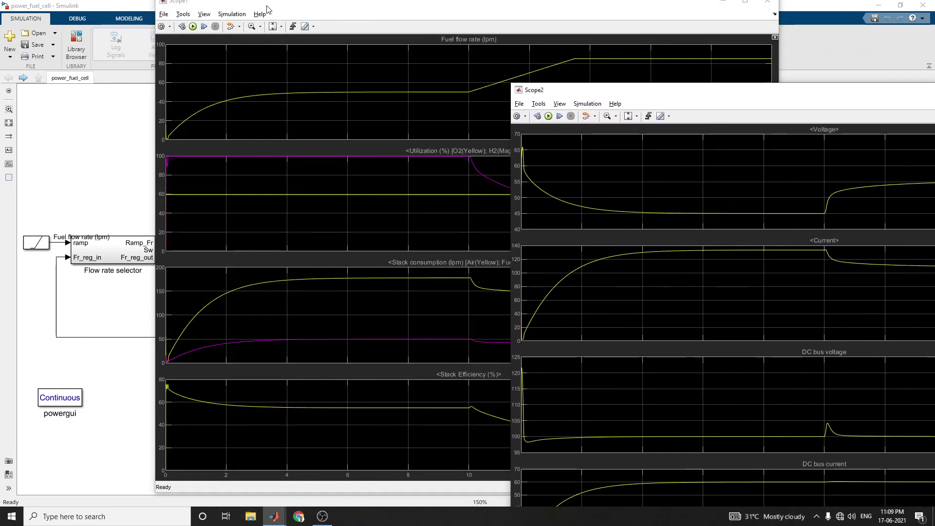
left_click_drag(266, 5, 34, 0)
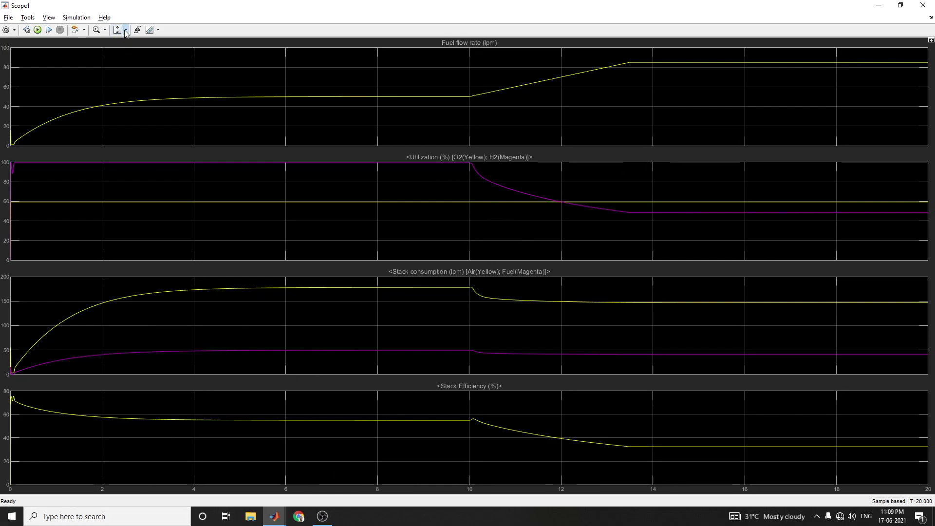
key("ctrl+a")
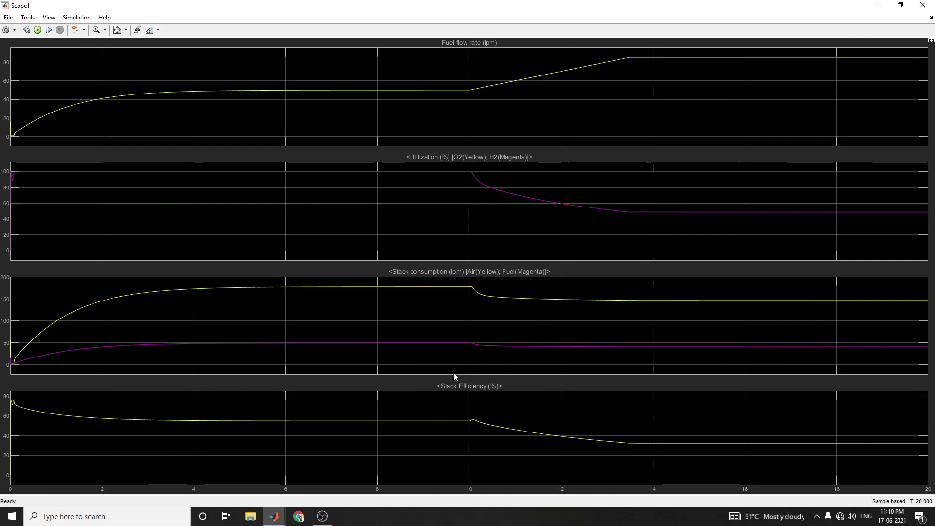
left_click(878, 5)
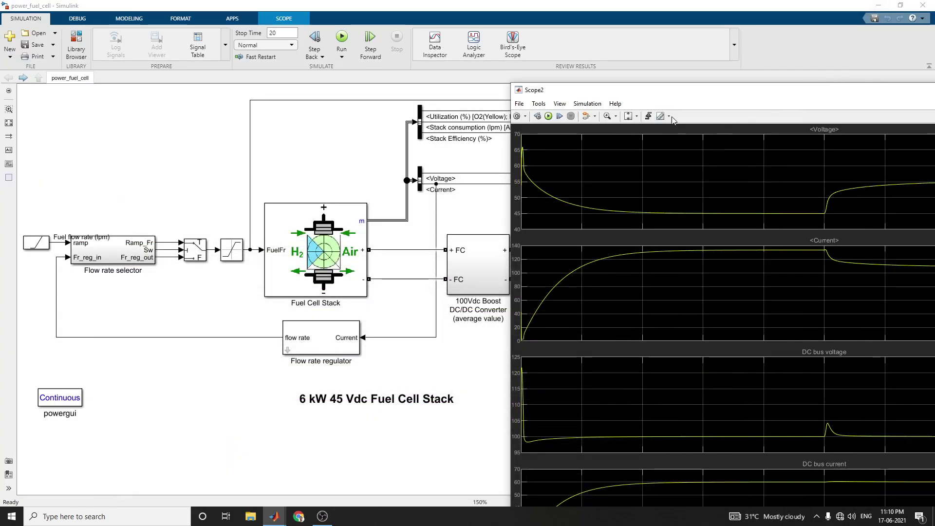
- Maximize Scope2 and autoscale its voltage, current and DC bus plots
left_click_drag(672, 89, 354, 46)
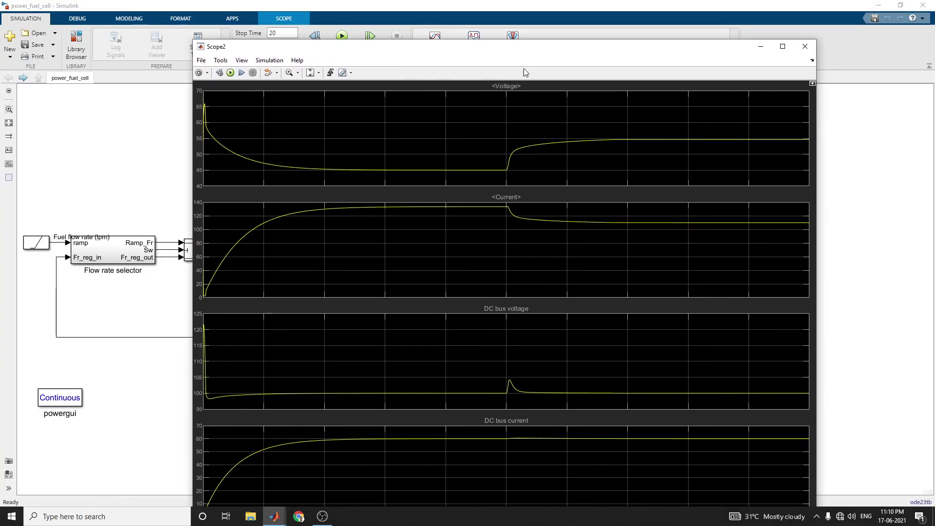
left_click(783, 47)
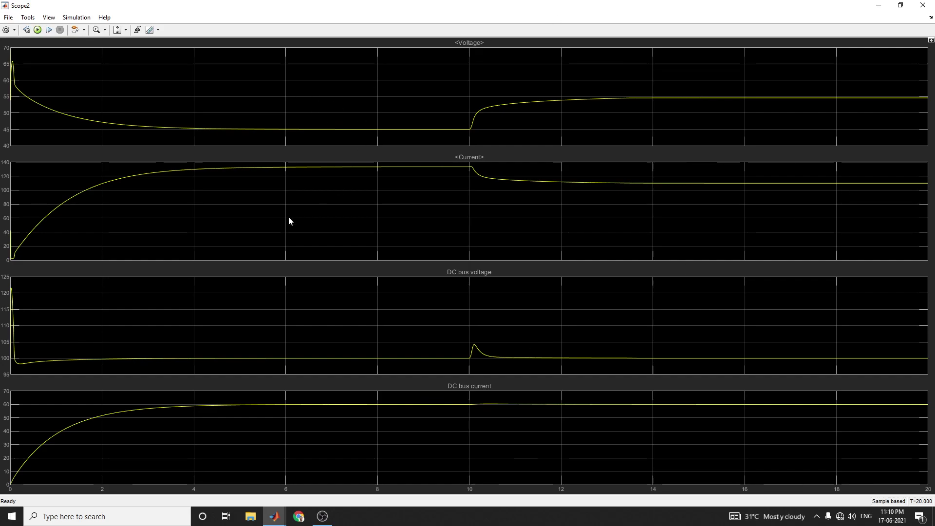
left_click(117, 29)
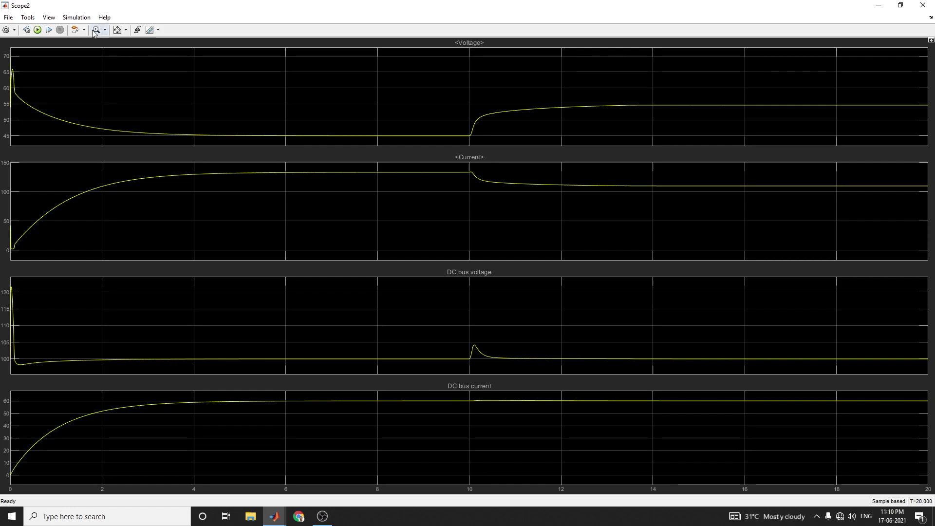
- Turn on Signal Statistics from Tools > Measurements in Scope2
left_click(32, 18)
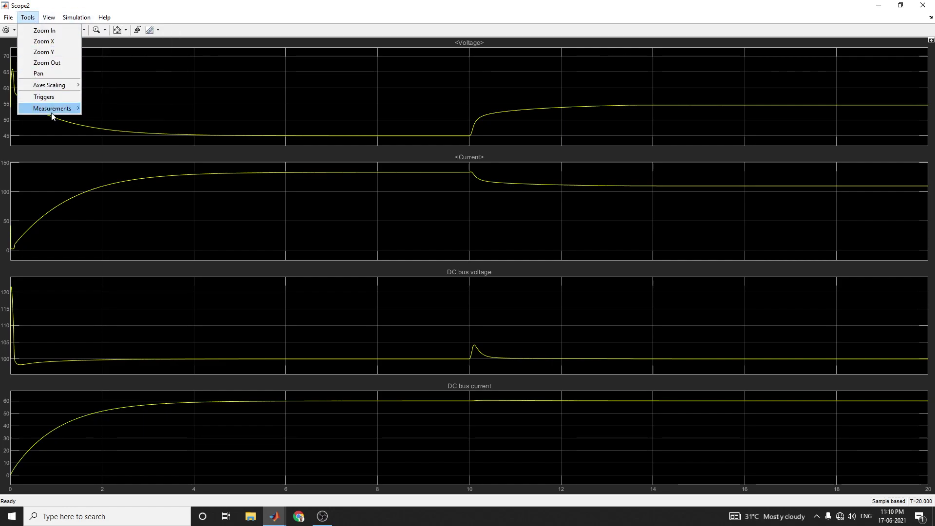
mouse_move(52, 115)
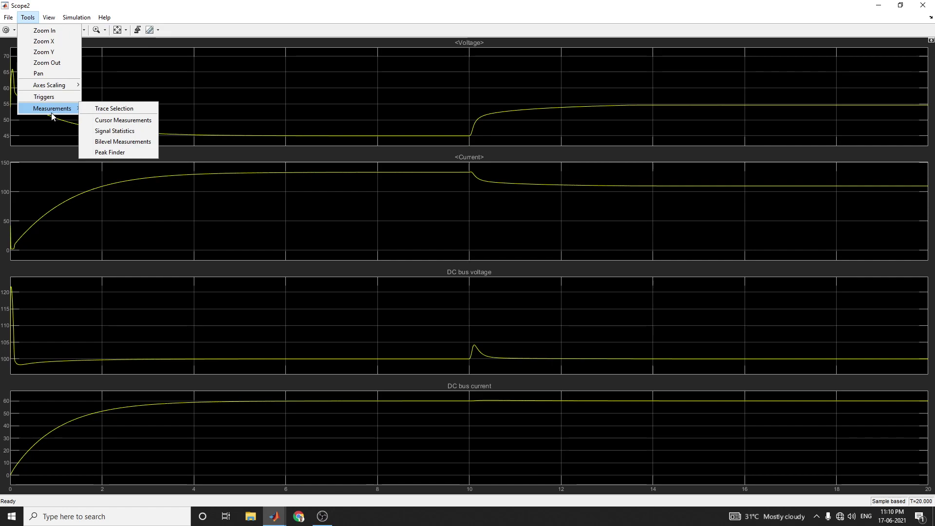
left_click(126, 132)
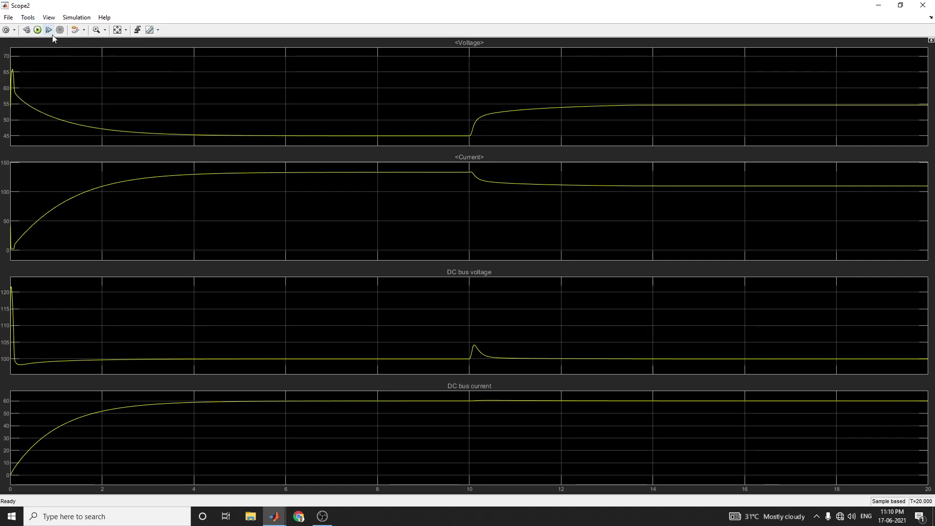
- Show legends on all Scope2 plots and display statistics for the Current trace
left_click(49, 17)
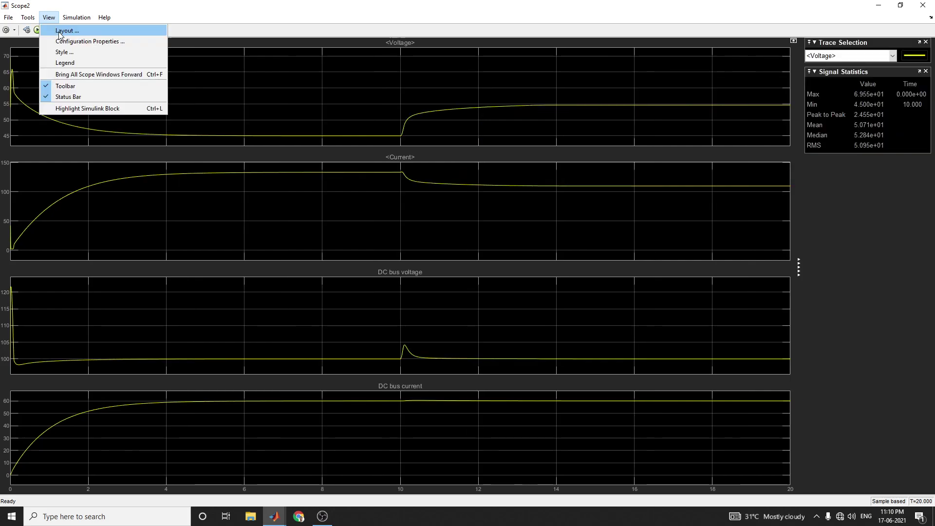
left_click(72, 62)
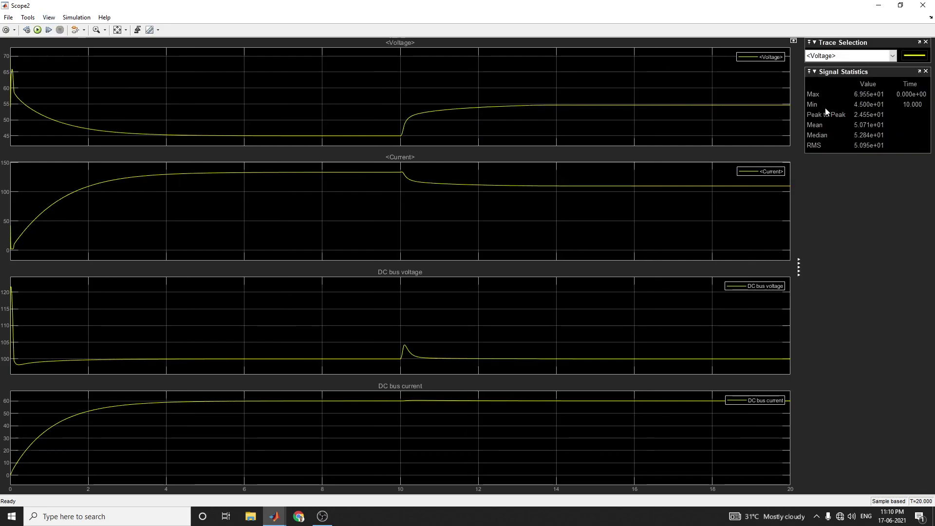
left_click(884, 54)
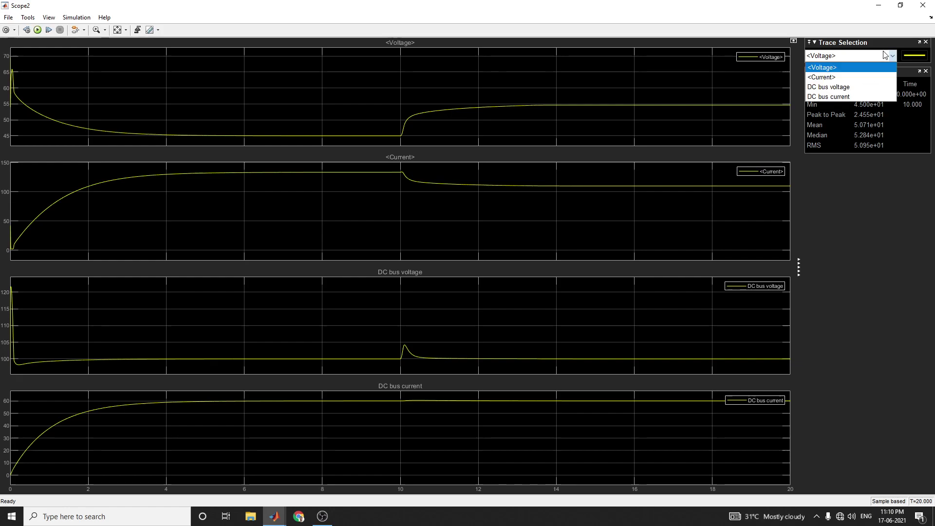
left_click(854, 78)
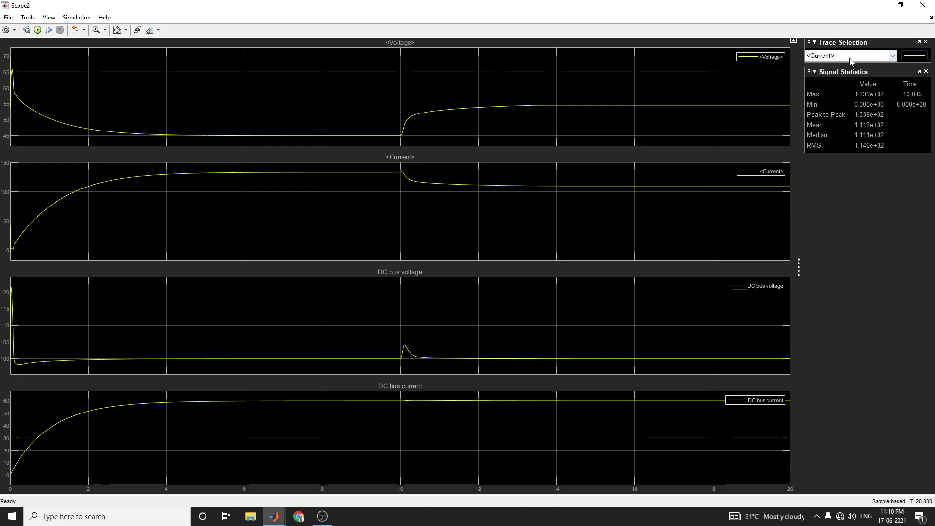
- Switch the statistics to the DC bus current trace, then close Scope2
left_click(850, 58)
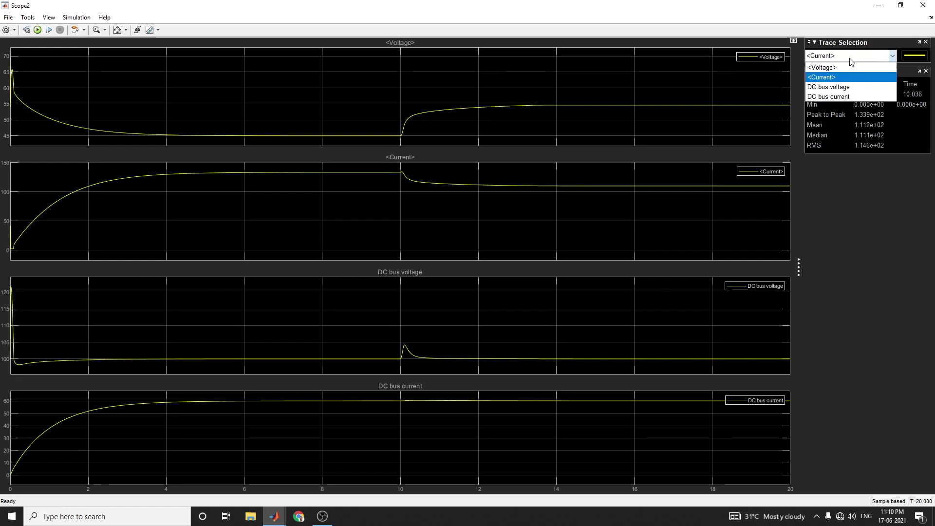
left_click(837, 96)
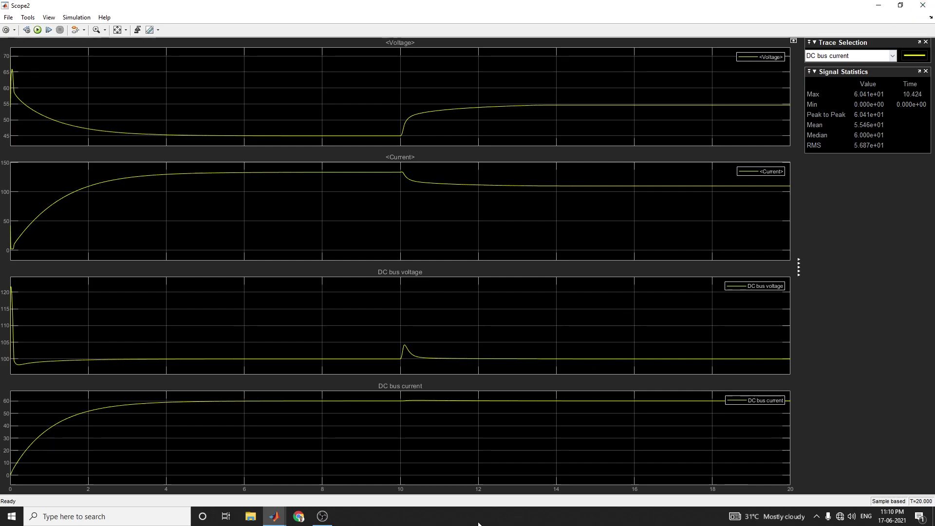
left_click(922, 6)
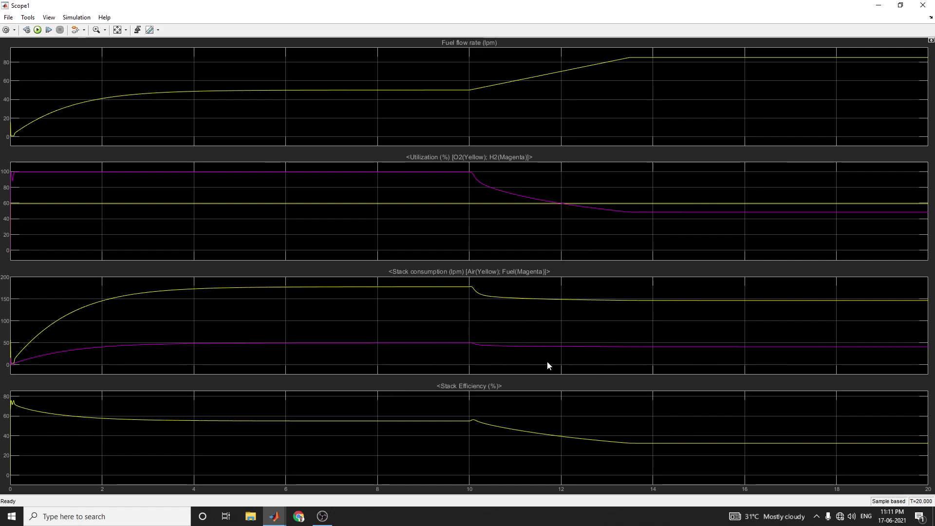
- Minimize both scopes and confirm the Fuel Cell Stack keeps the PEMFC - 6 kW - 45 Vdc preset
left_click(878, 5)
left_click(878, 5)
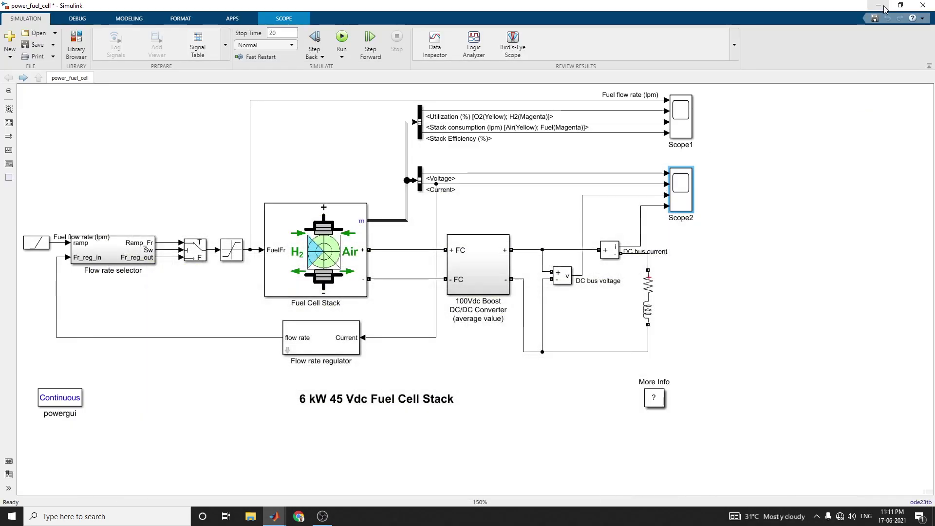
double_click(335, 258)
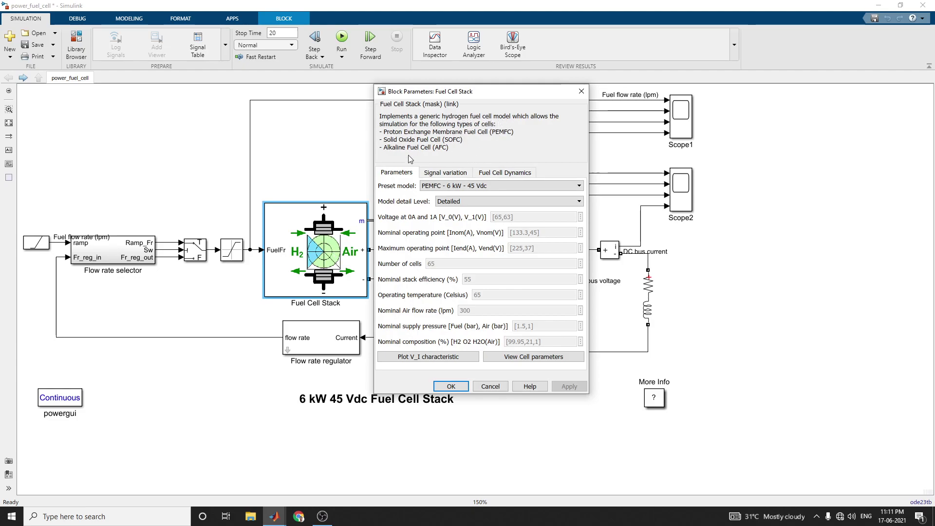
left_click(450, 186)
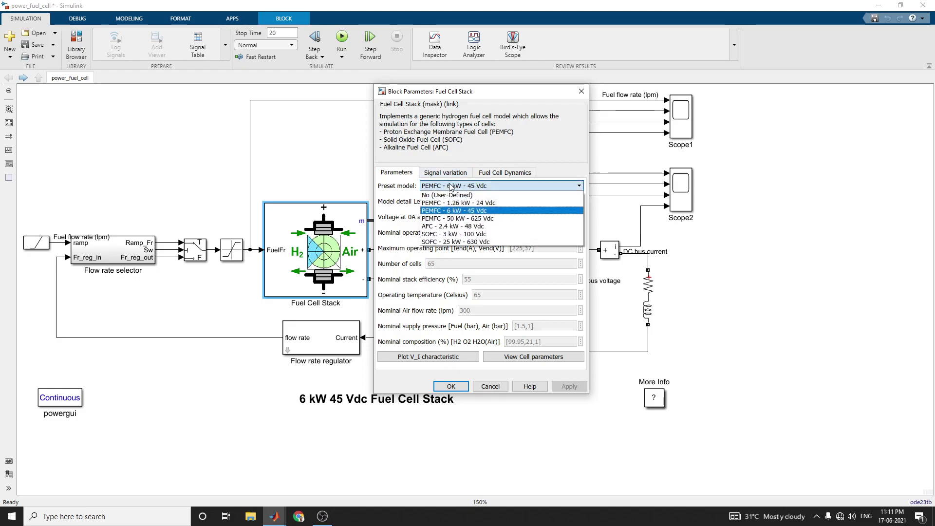
left_click(450, 187)
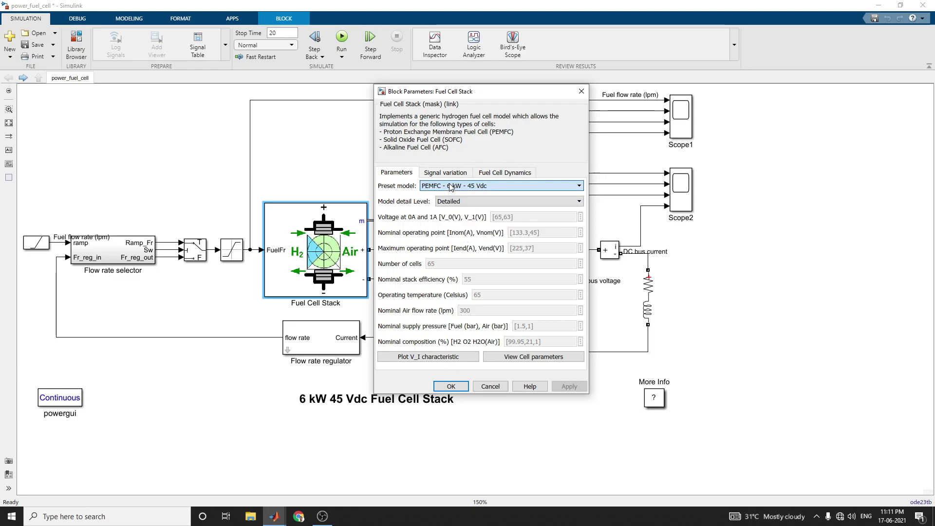
left_click(582, 92)
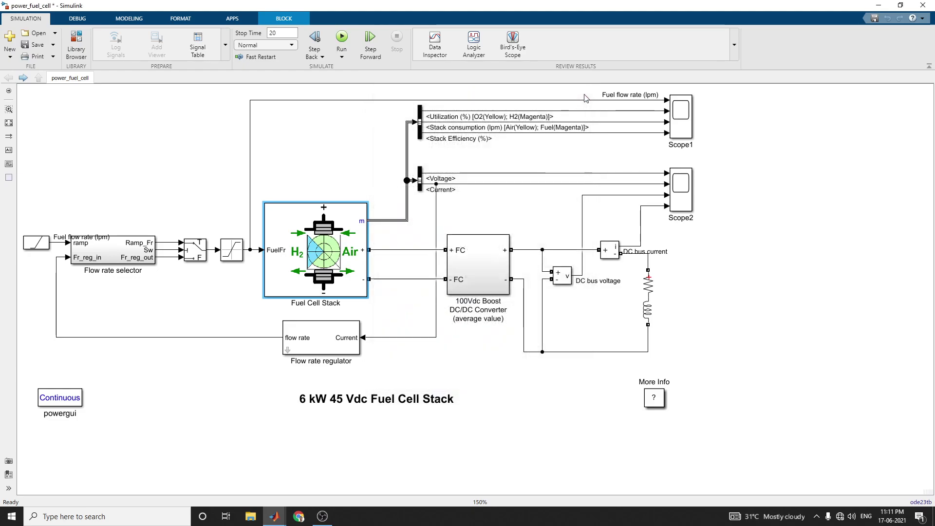